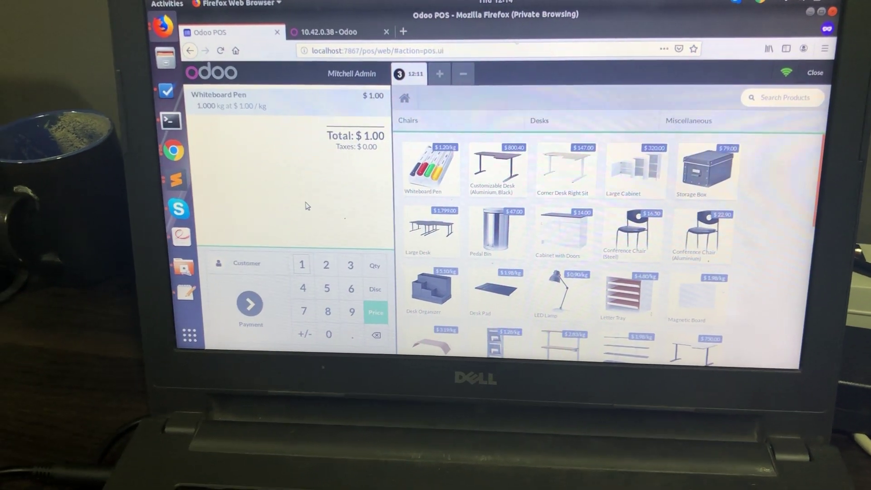
Step: Pay the $1.00 Whiteboard Pen order with Bank (USD) and validate it
left_click(265, 322)
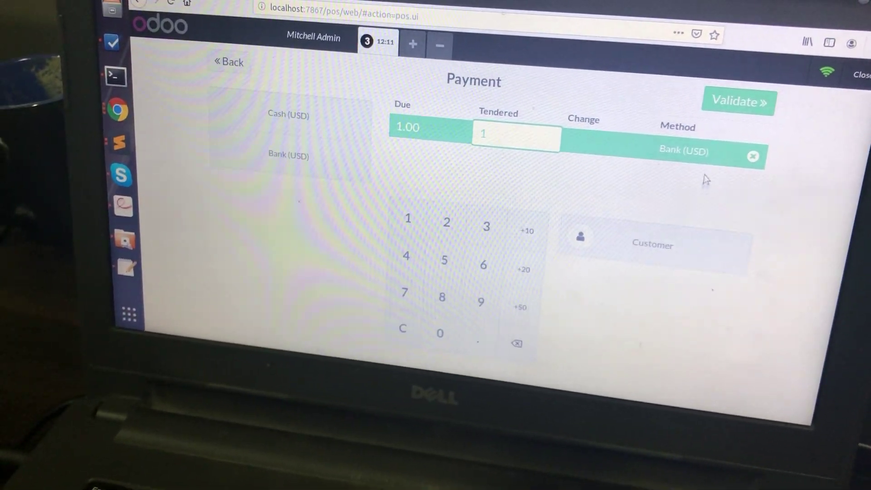
left_click(724, 104)
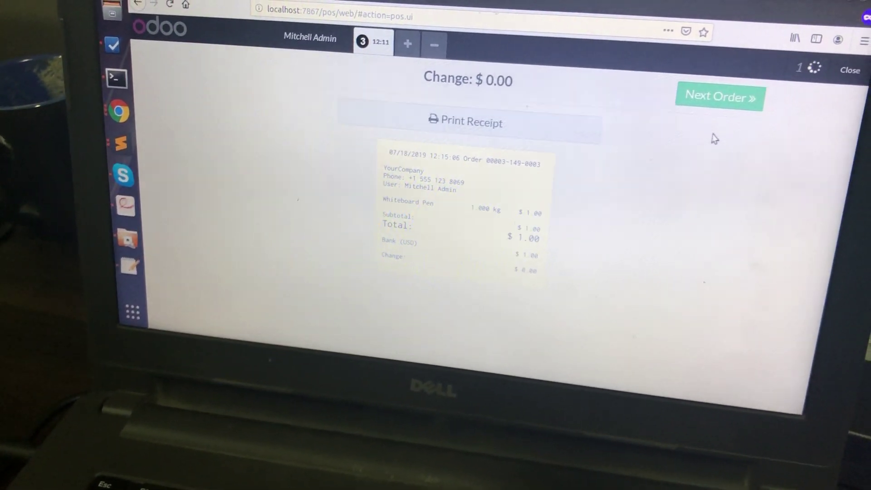